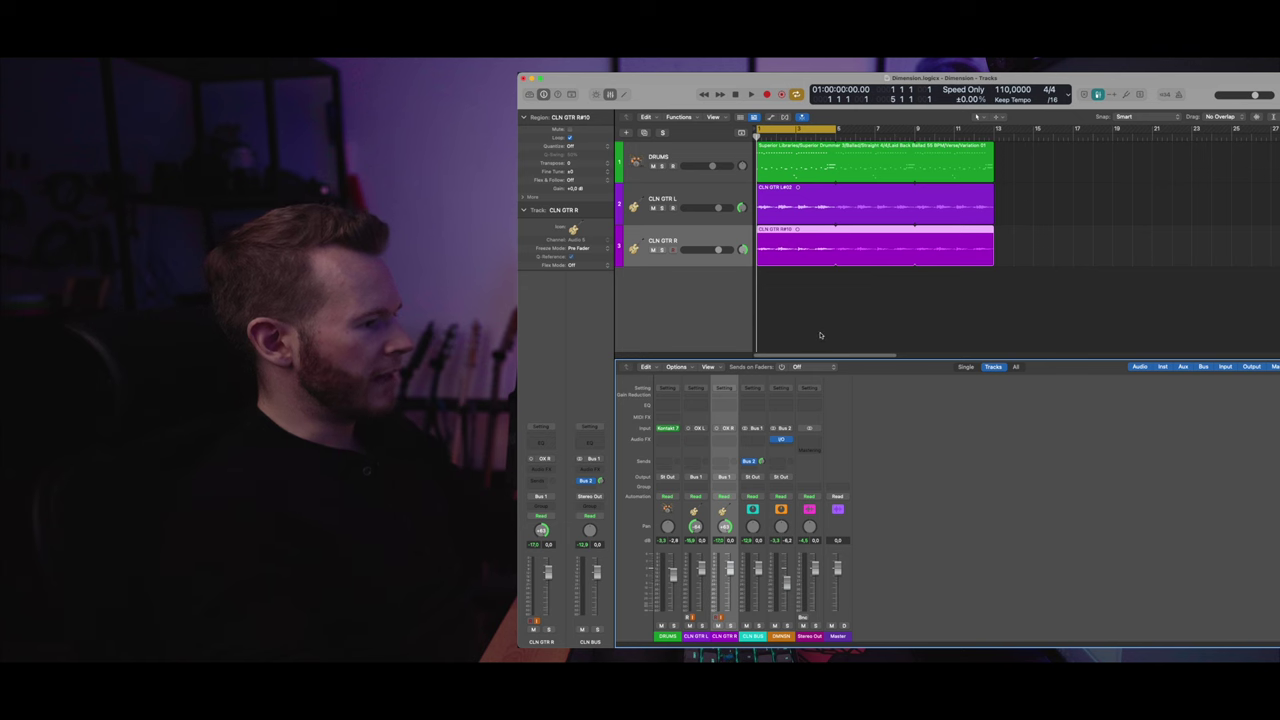
- Play the song, mute the DMNSN chorus channel, and play it again without the chorus
key("space")
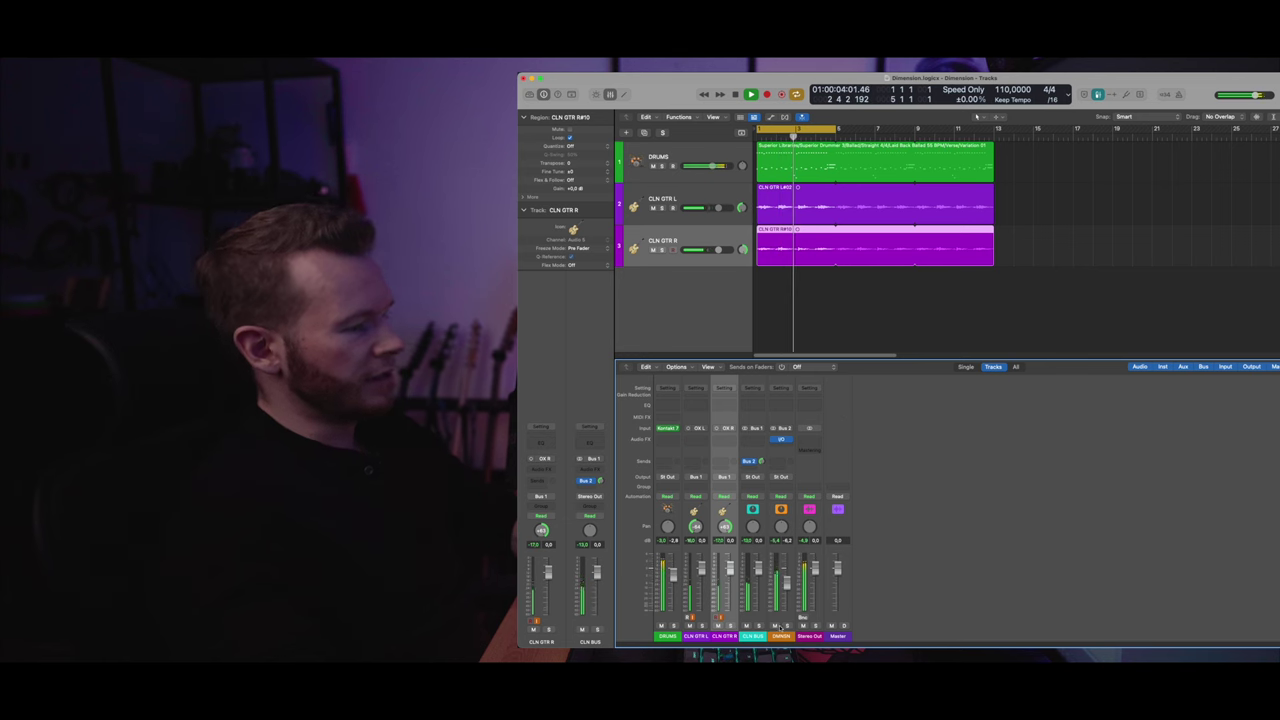
key("space")
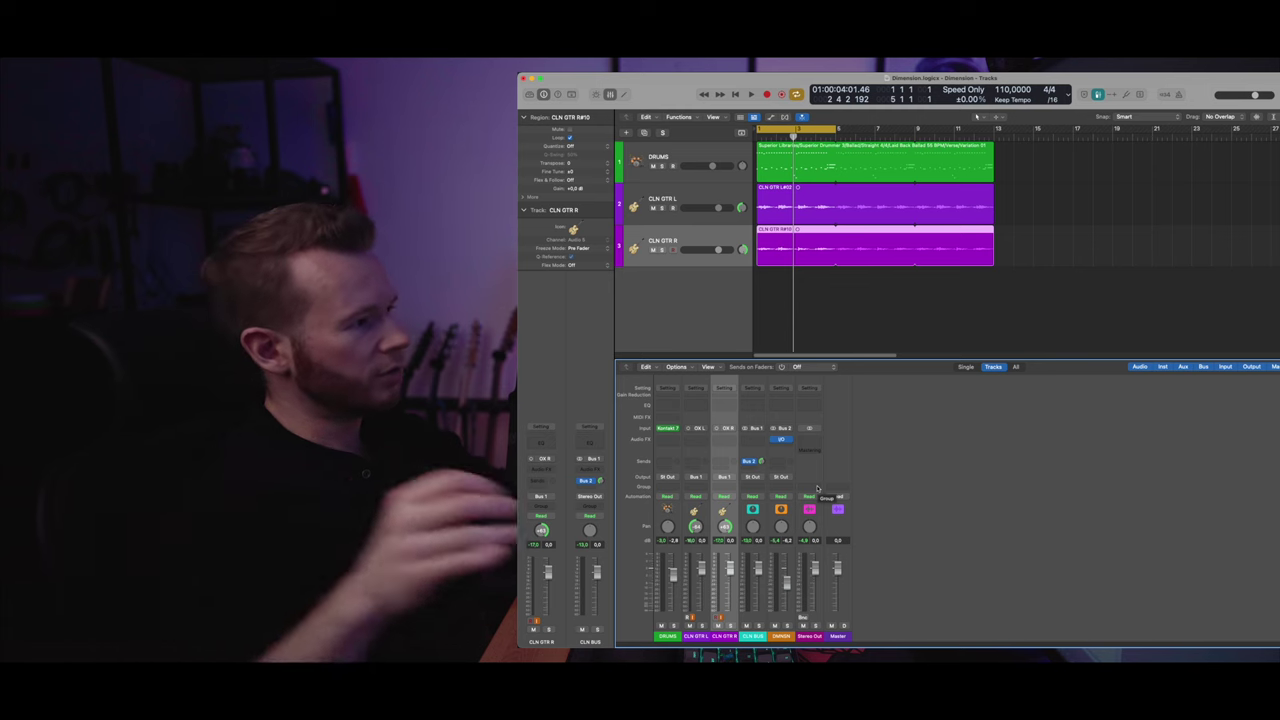
left_click(775, 627)
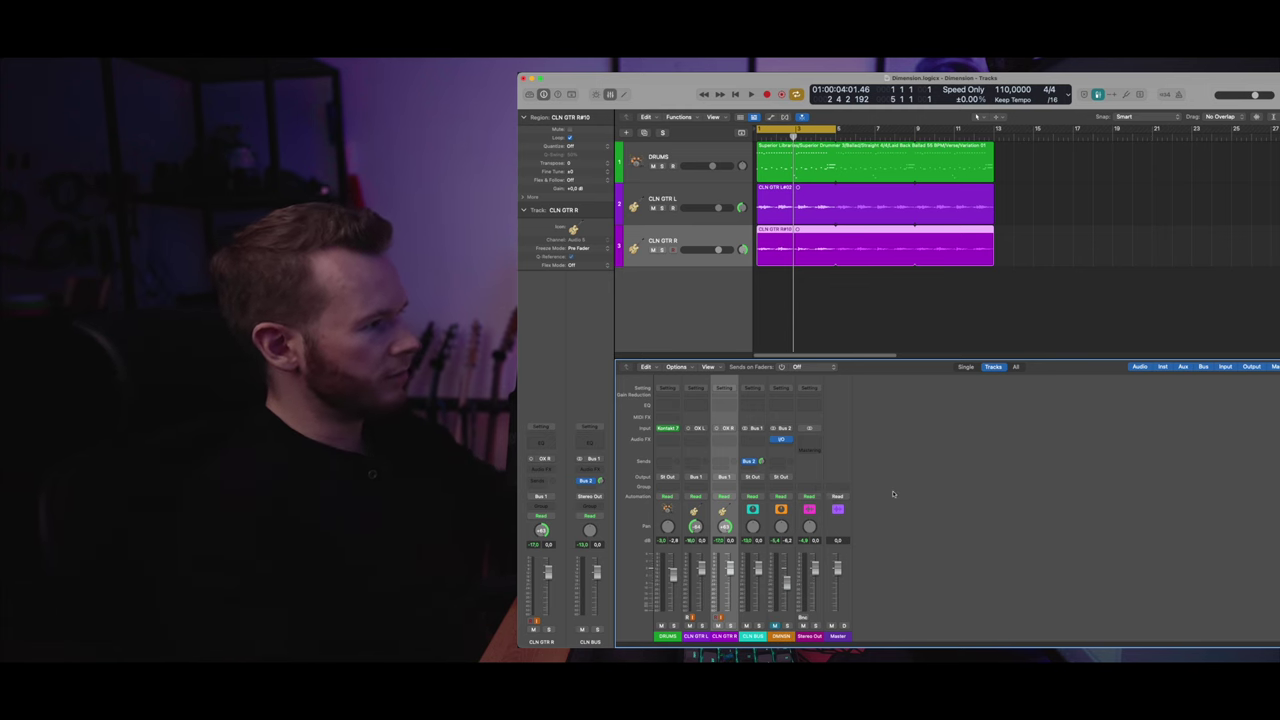
key("space")
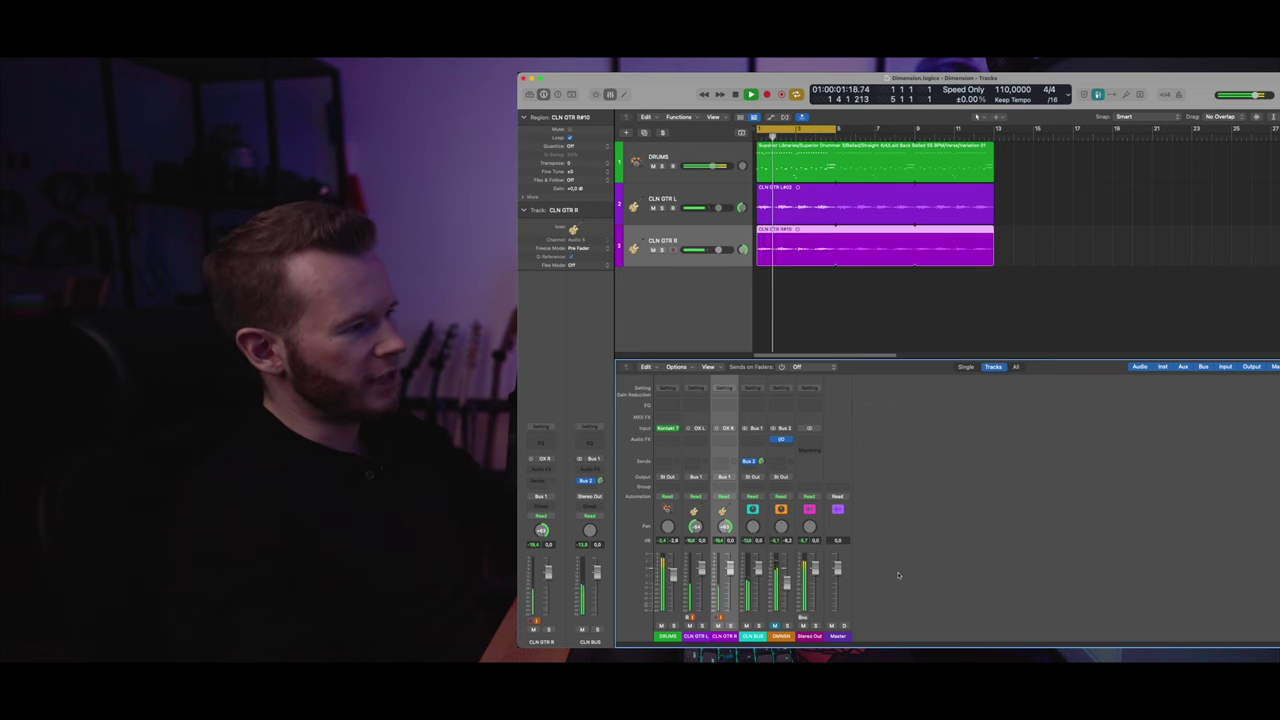
key("space")
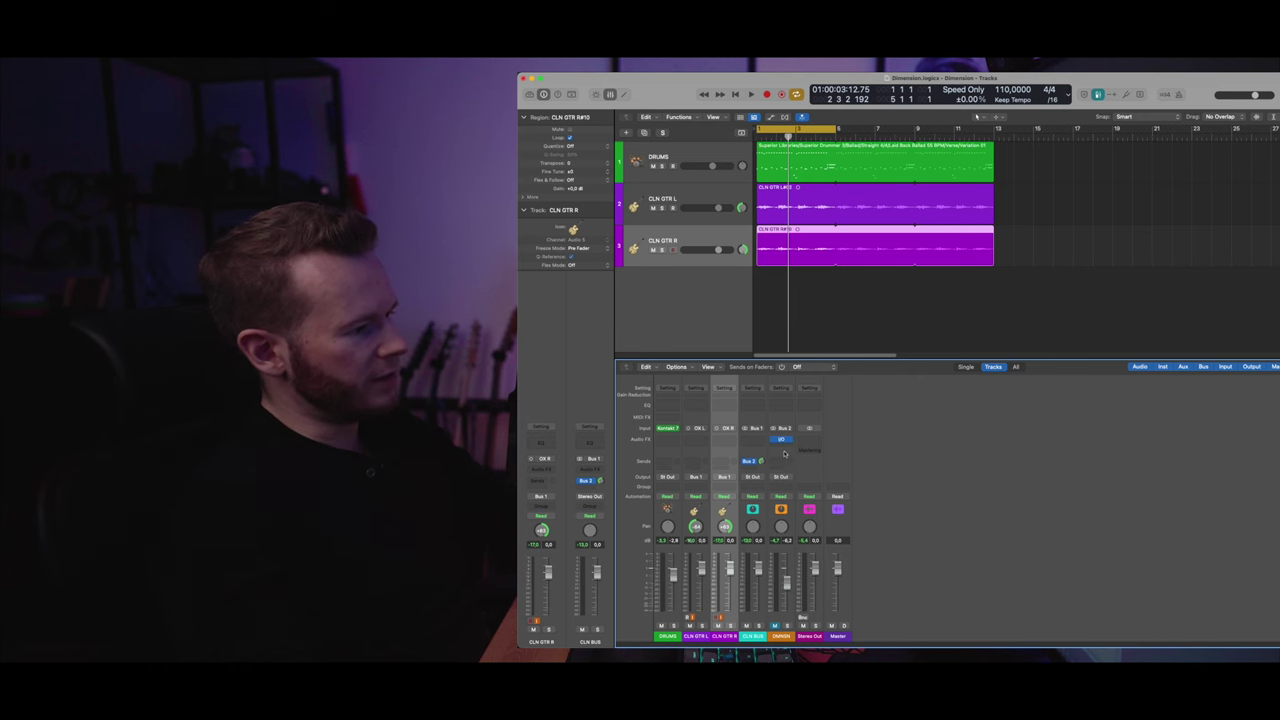
left_click(781, 439)
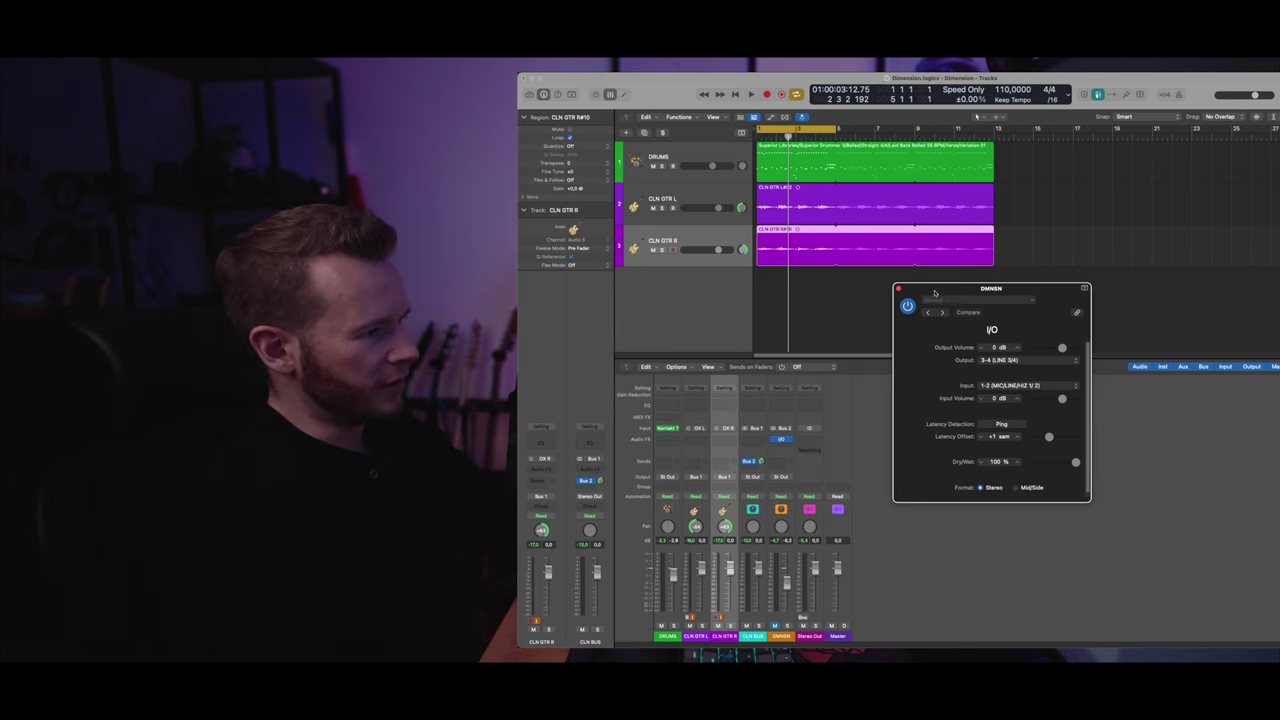
left_click(899, 290)
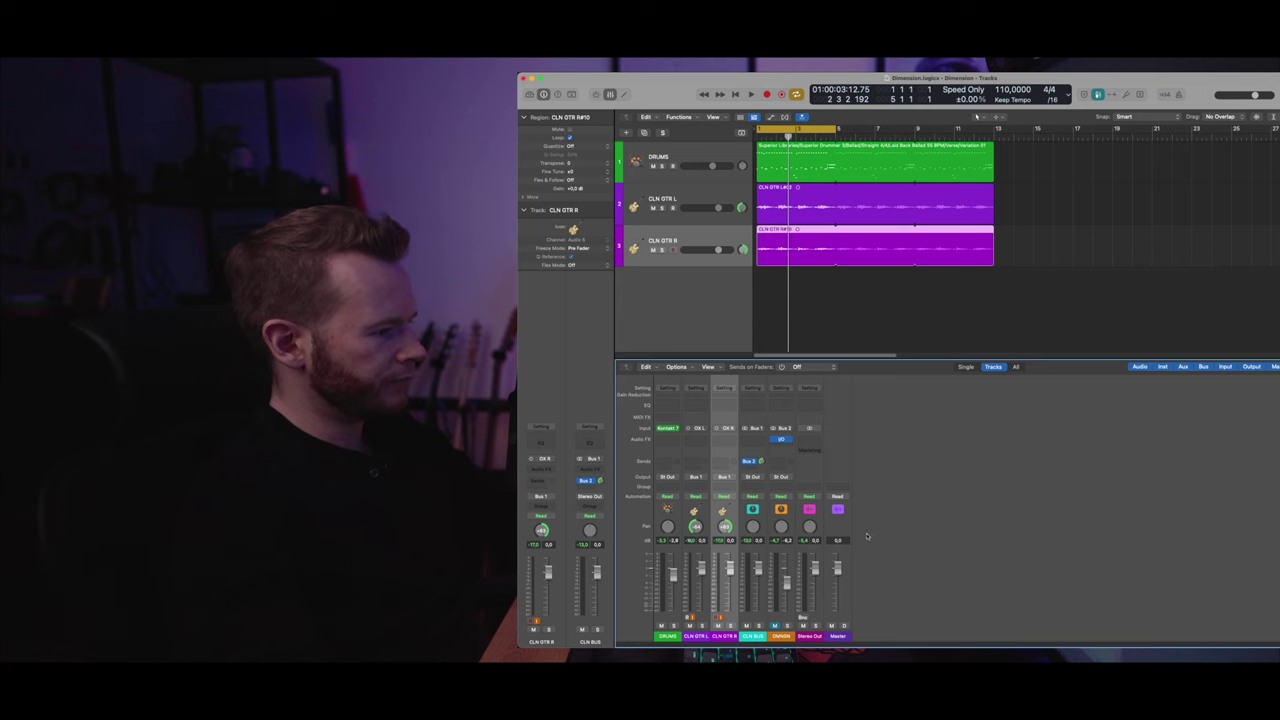
key("space")
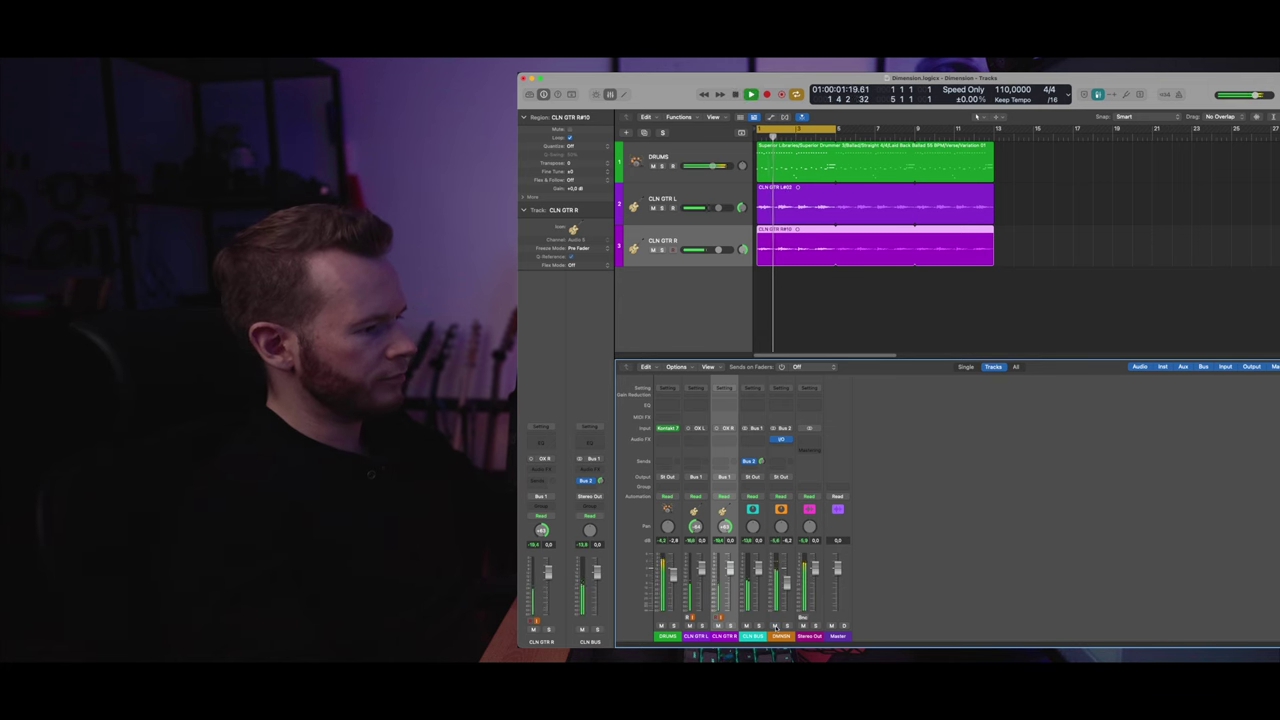
key("s")
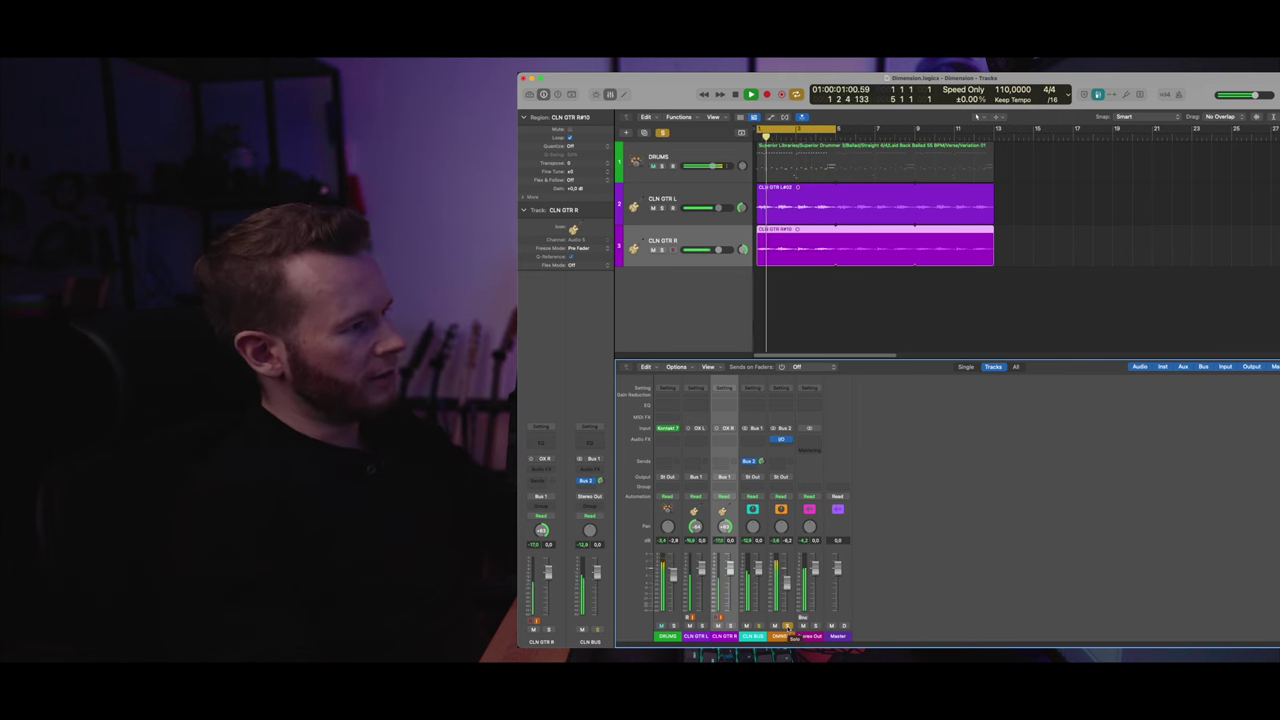
key("s")
key("space")
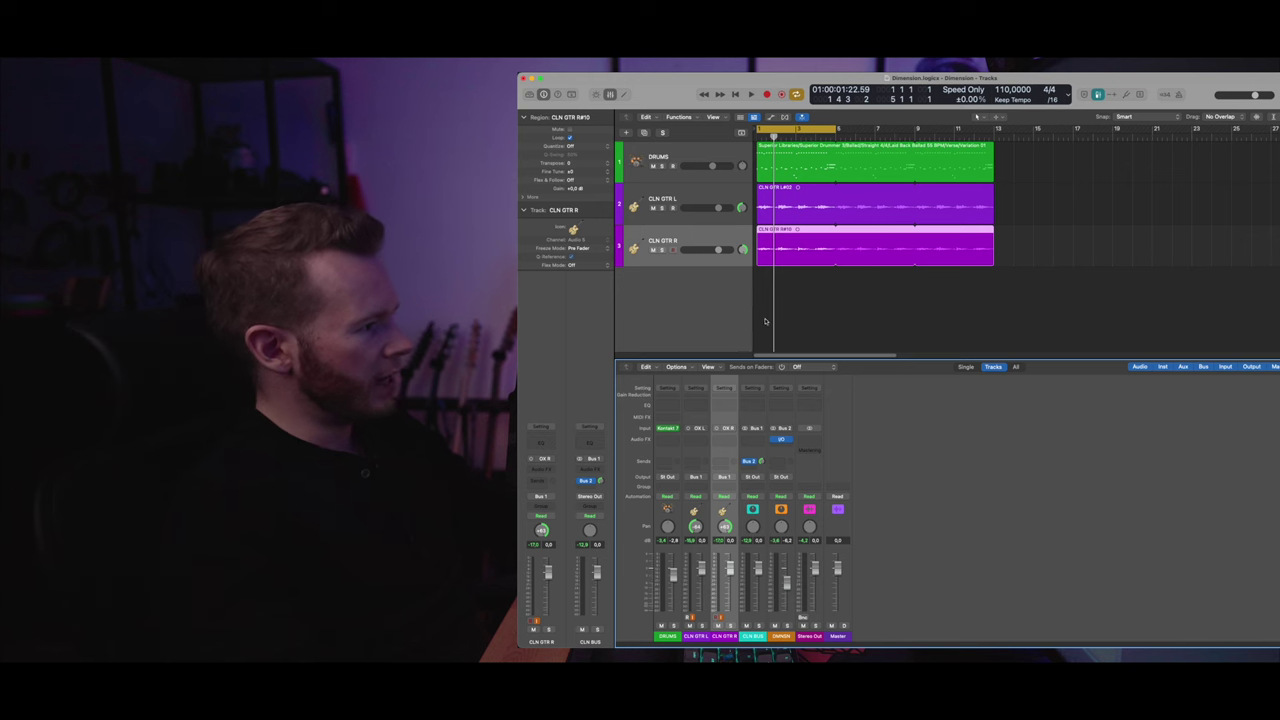
- Create a new audio track below the clean guitars and name it 'CLN DD'
left_click(678, 287)
left_click(625, 134)
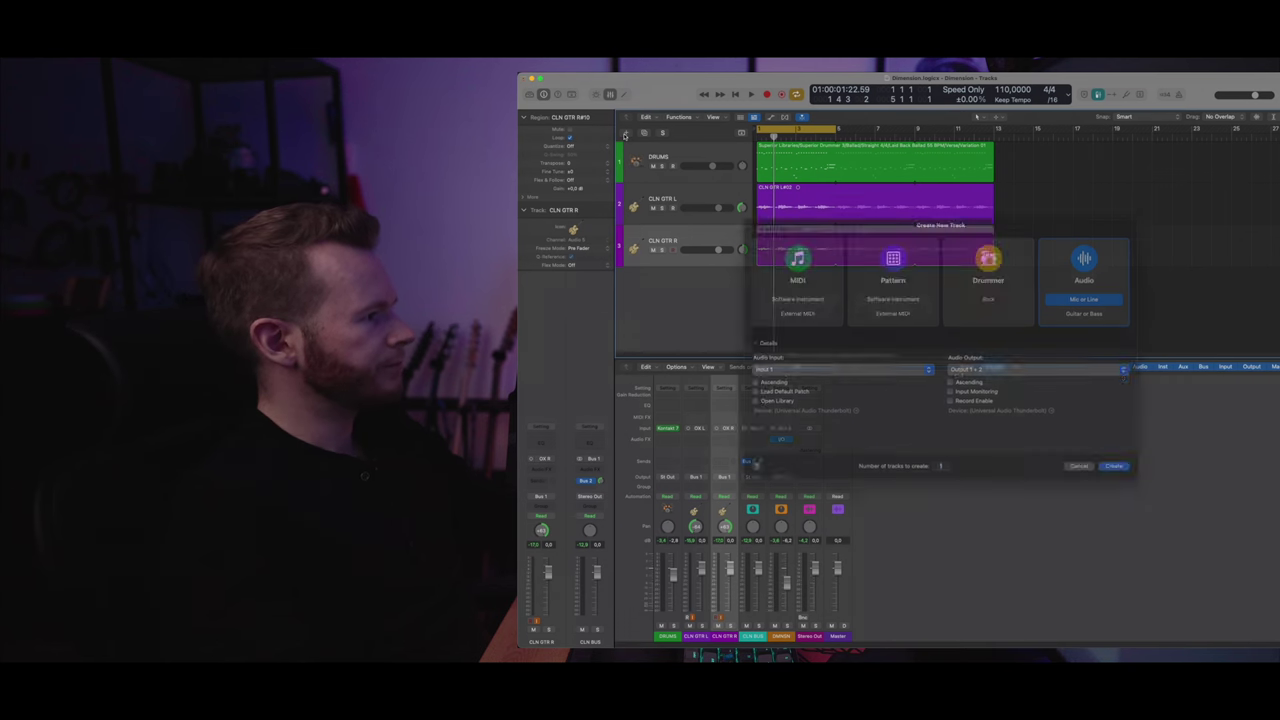
left_click(1114, 477)
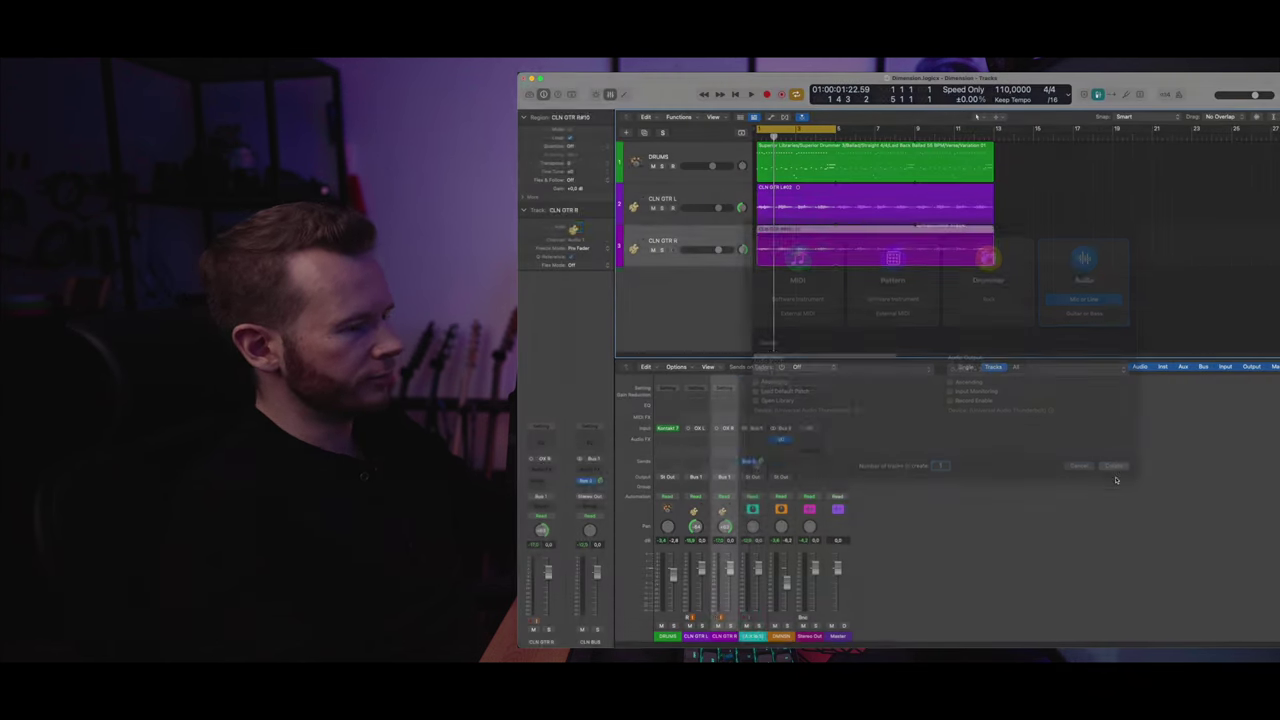
double_click(655, 284)
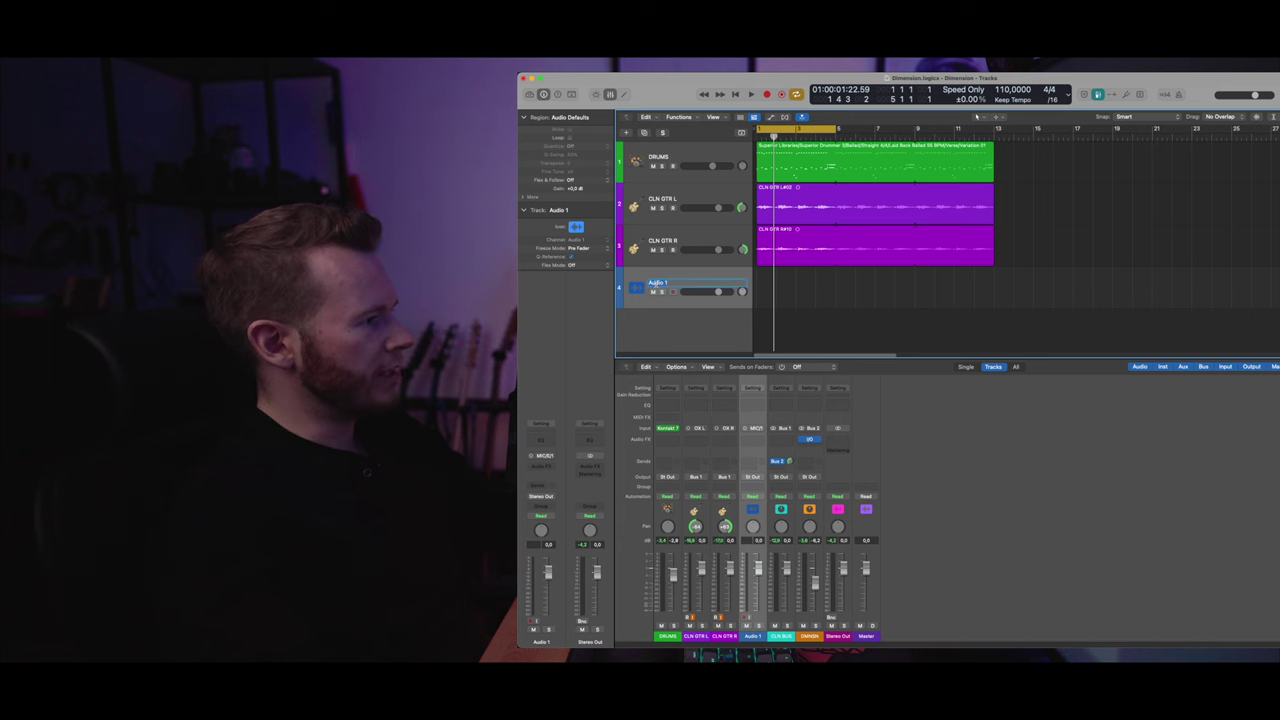
type("CLN")
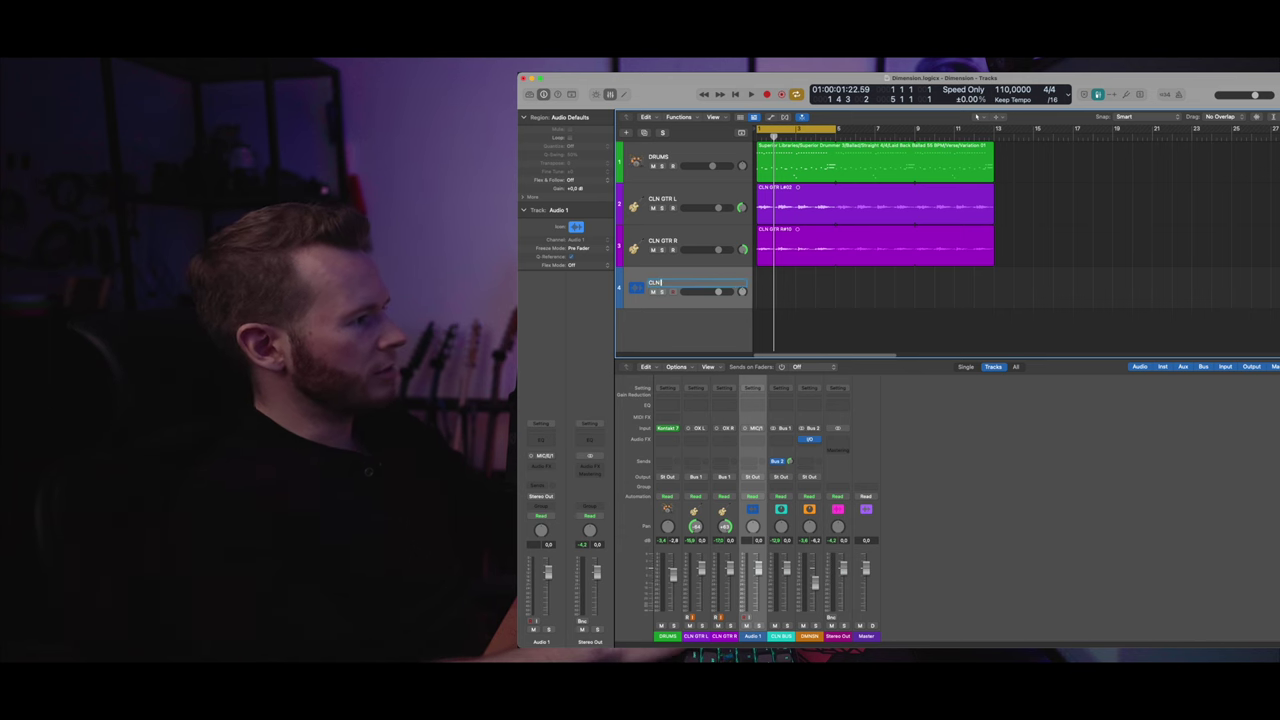
type(" DD")
key("Return")
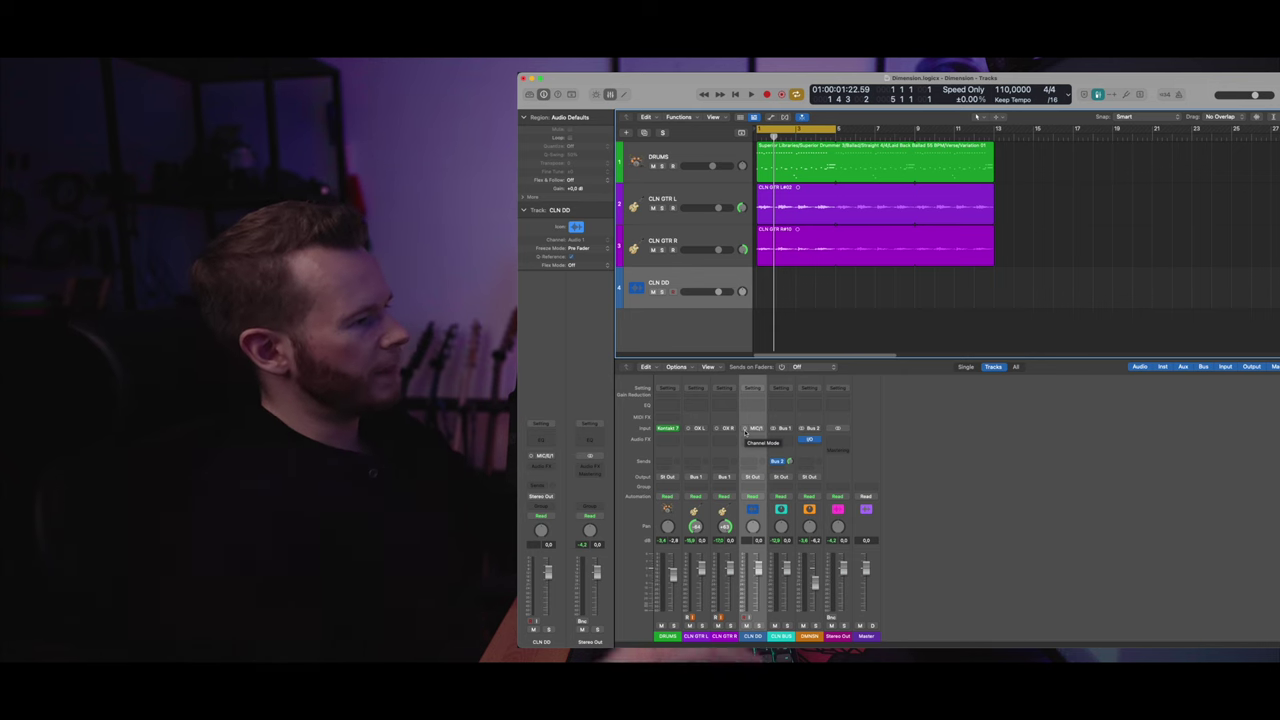
- Make the CLN DD track stereo and route the DMNSN channel output to Bus 5
left_click(745, 432)
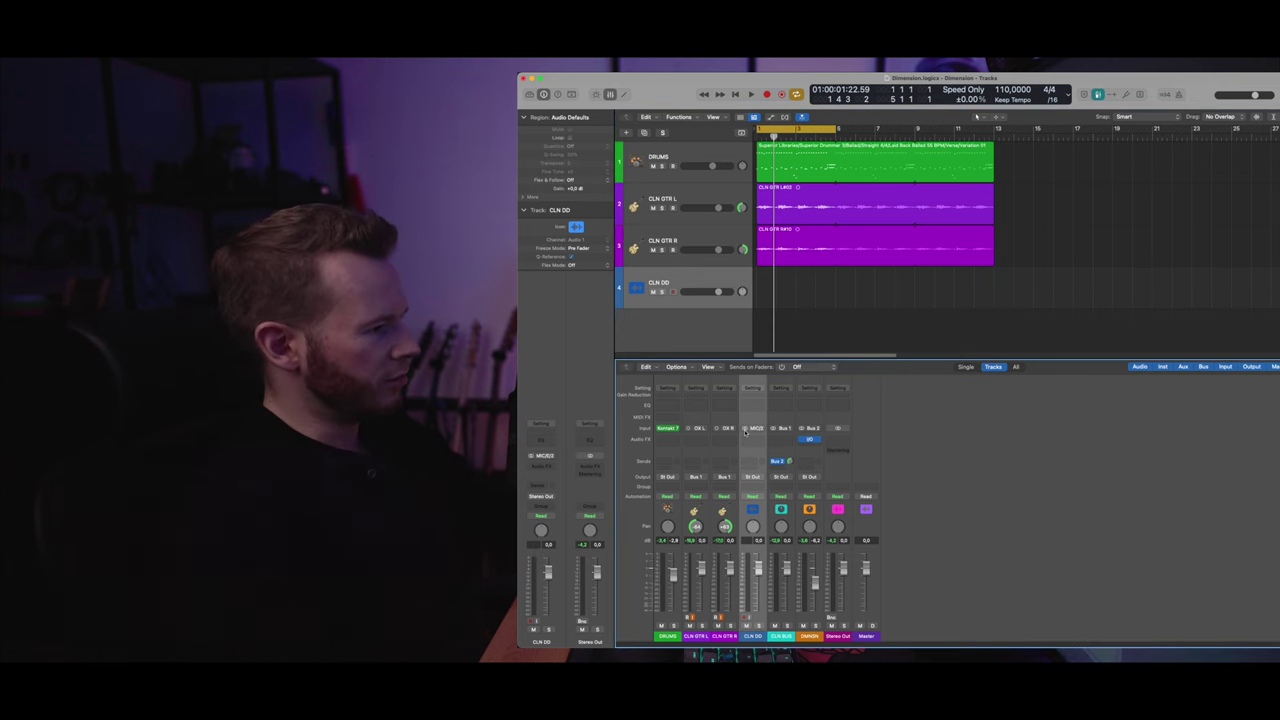
left_click(810, 477)
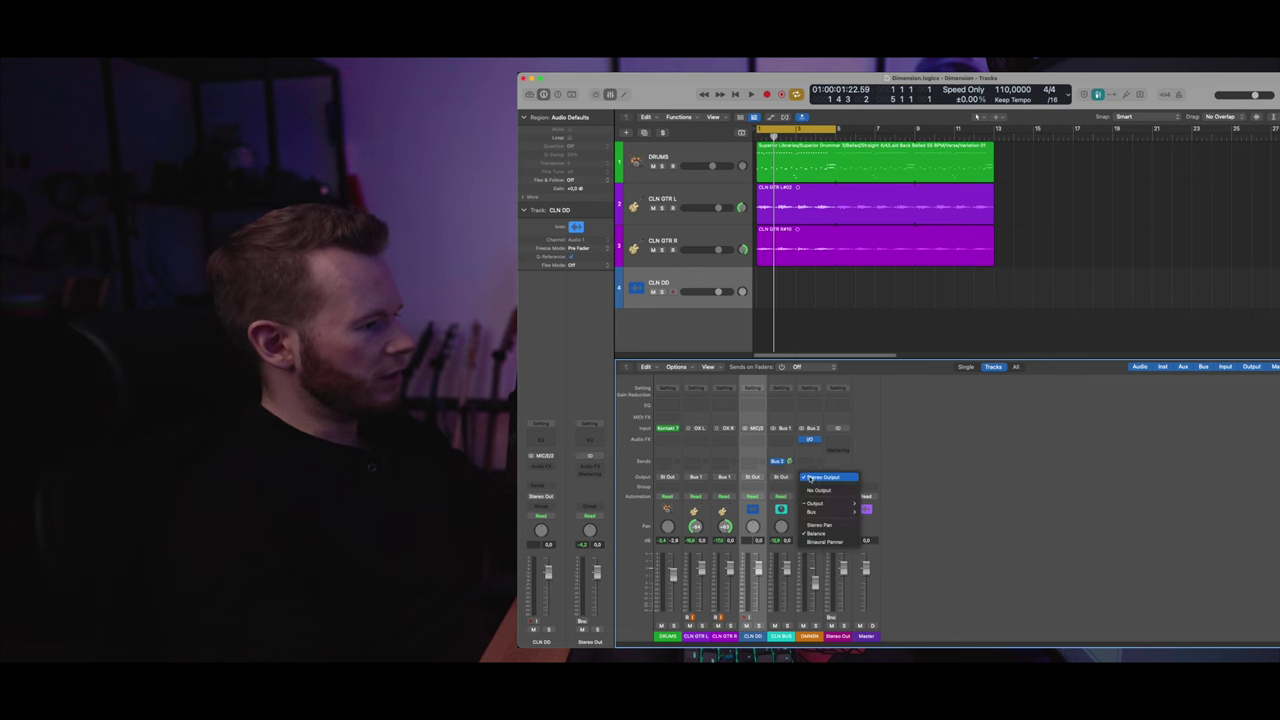
mouse_move(840, 512)
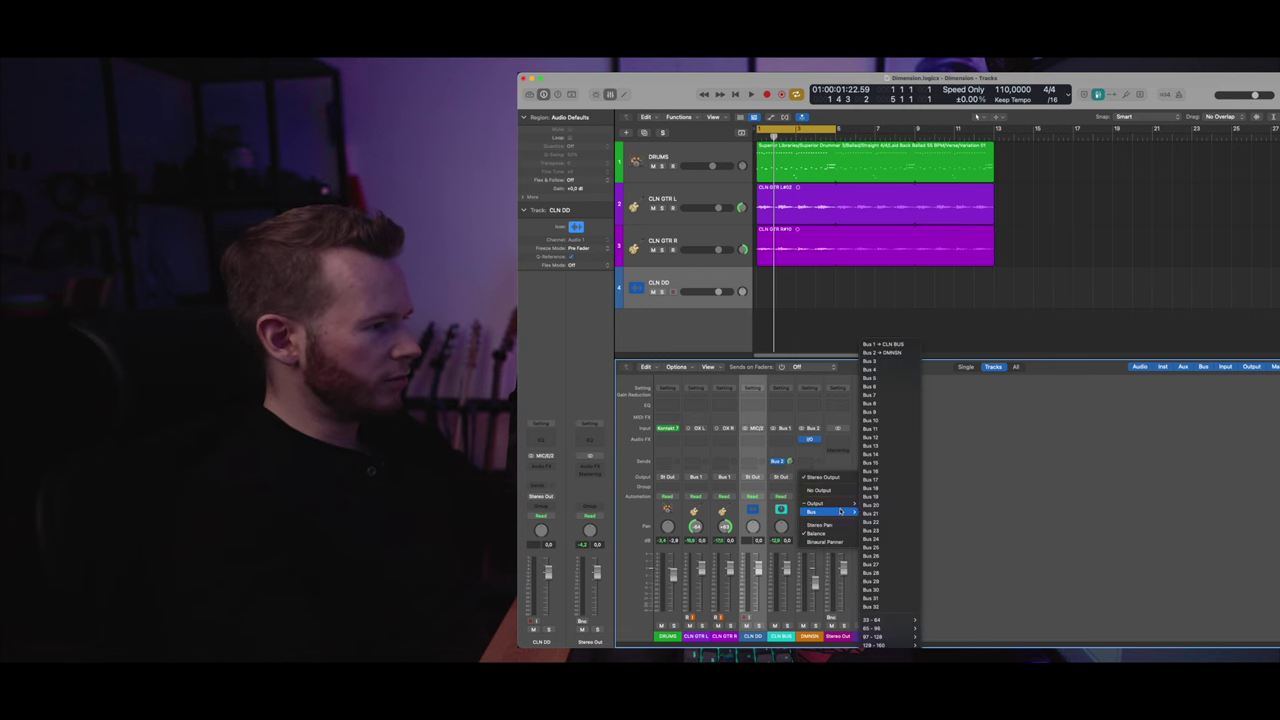
left_click(875, 379)
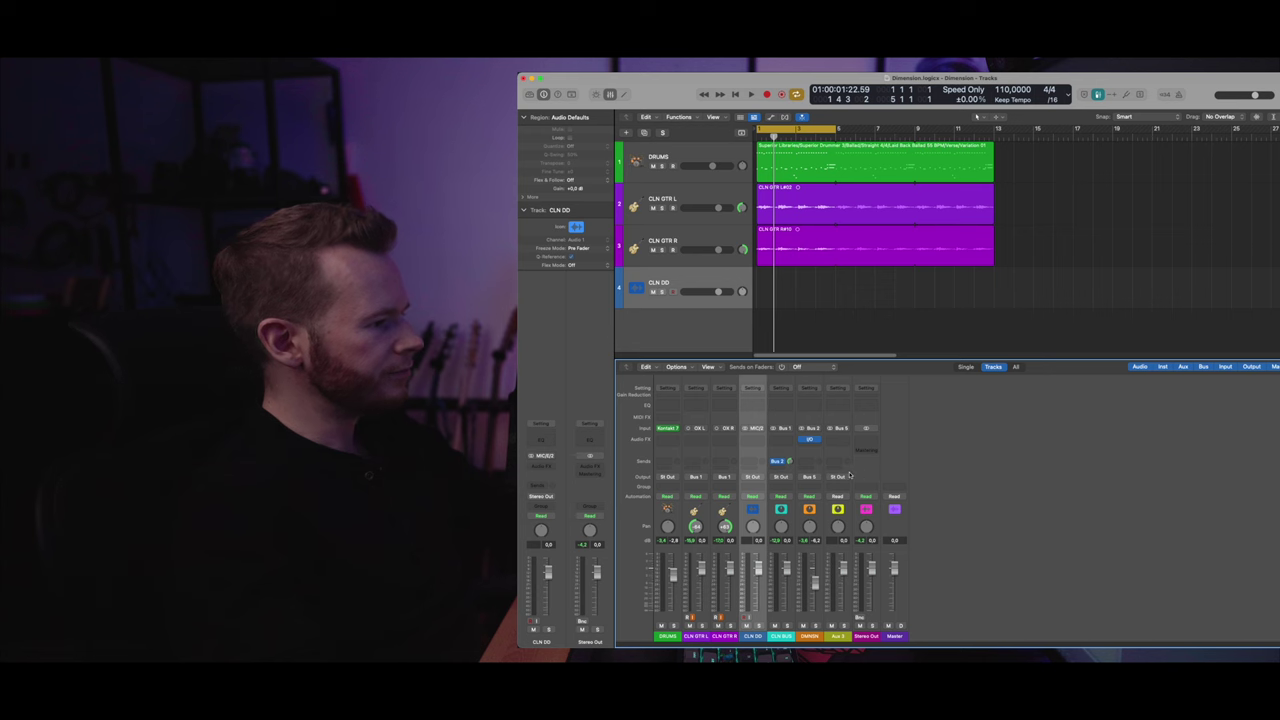
- Set the CLN DD track's input to Bus 5
left_click(755, 429)
mouse_move(790, 463)
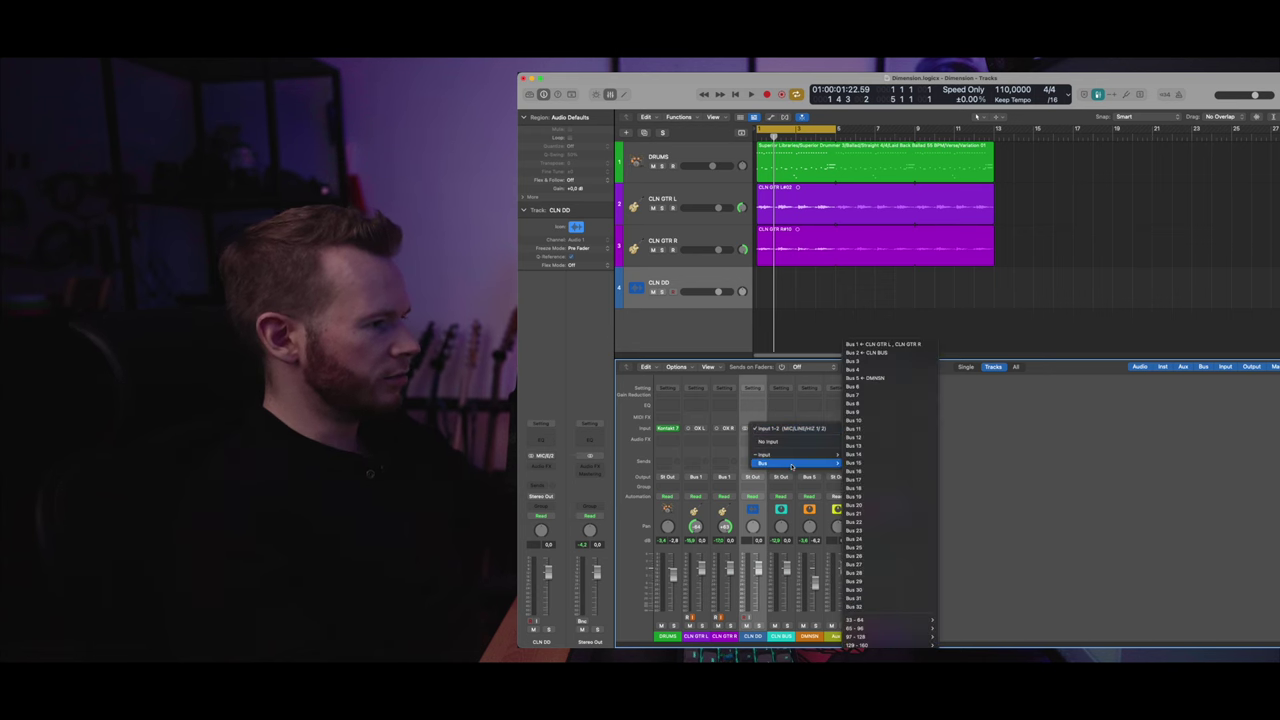
left_click(879, 380)
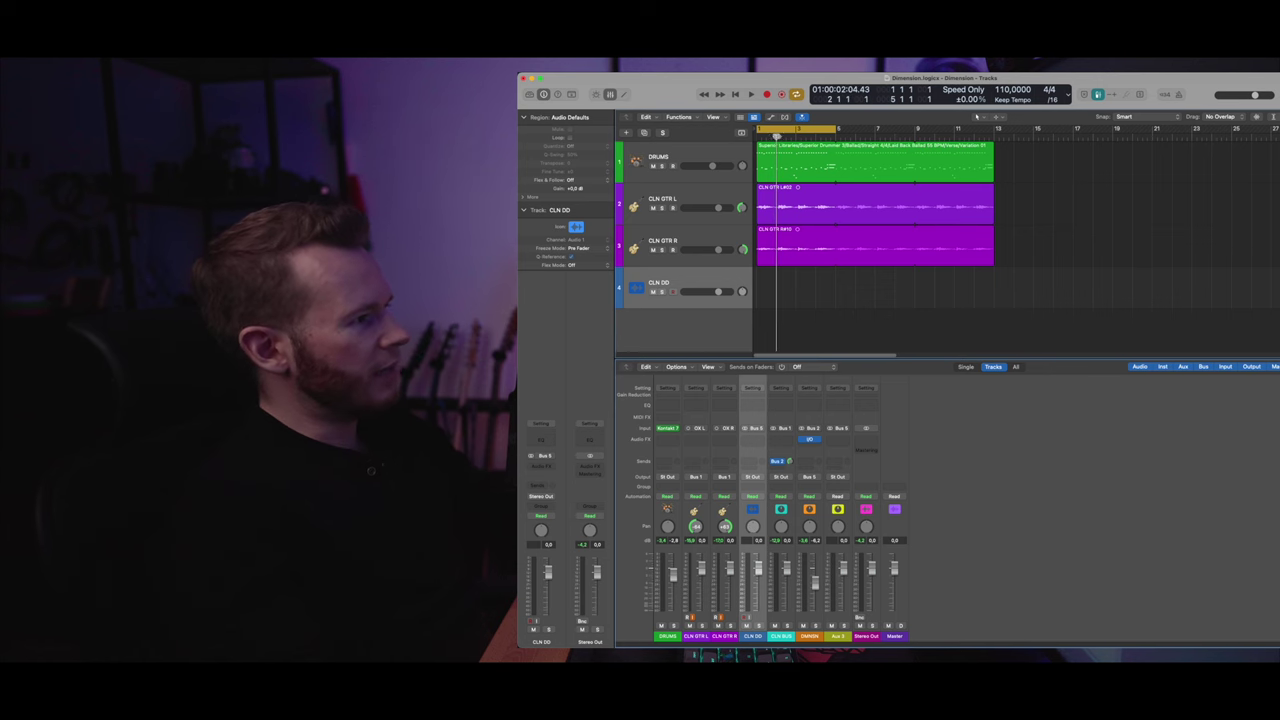
- Record the chorus from the project start onto CLN DD as region CLN DD#02
key("space")
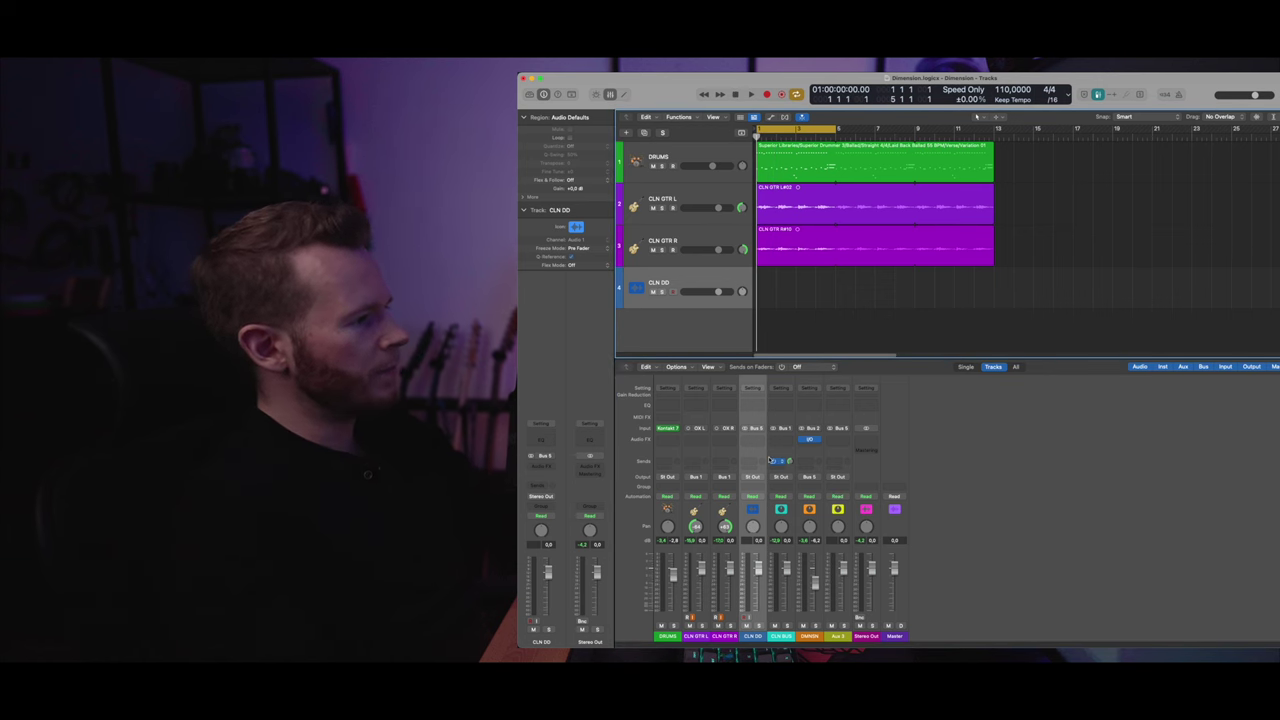
key("r")
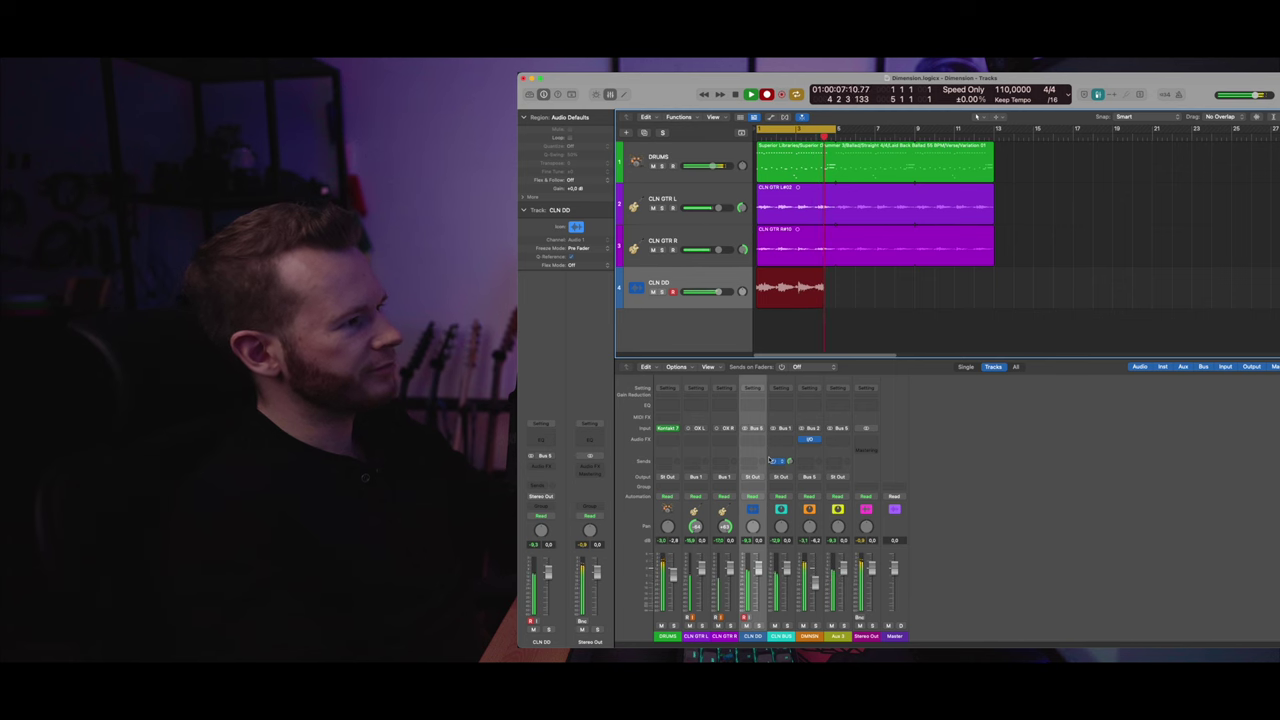
key("space")
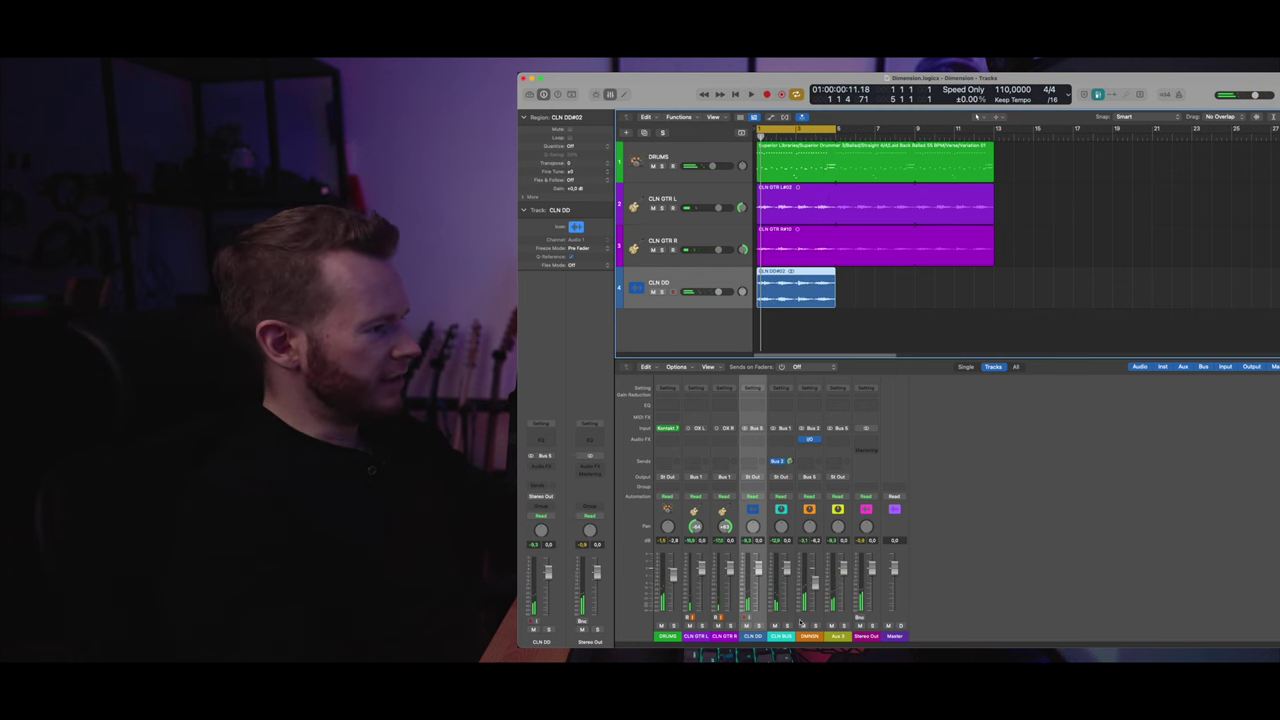
- Switch the CLN DD input to No Input and play back the new recording
left_click(754, 428)
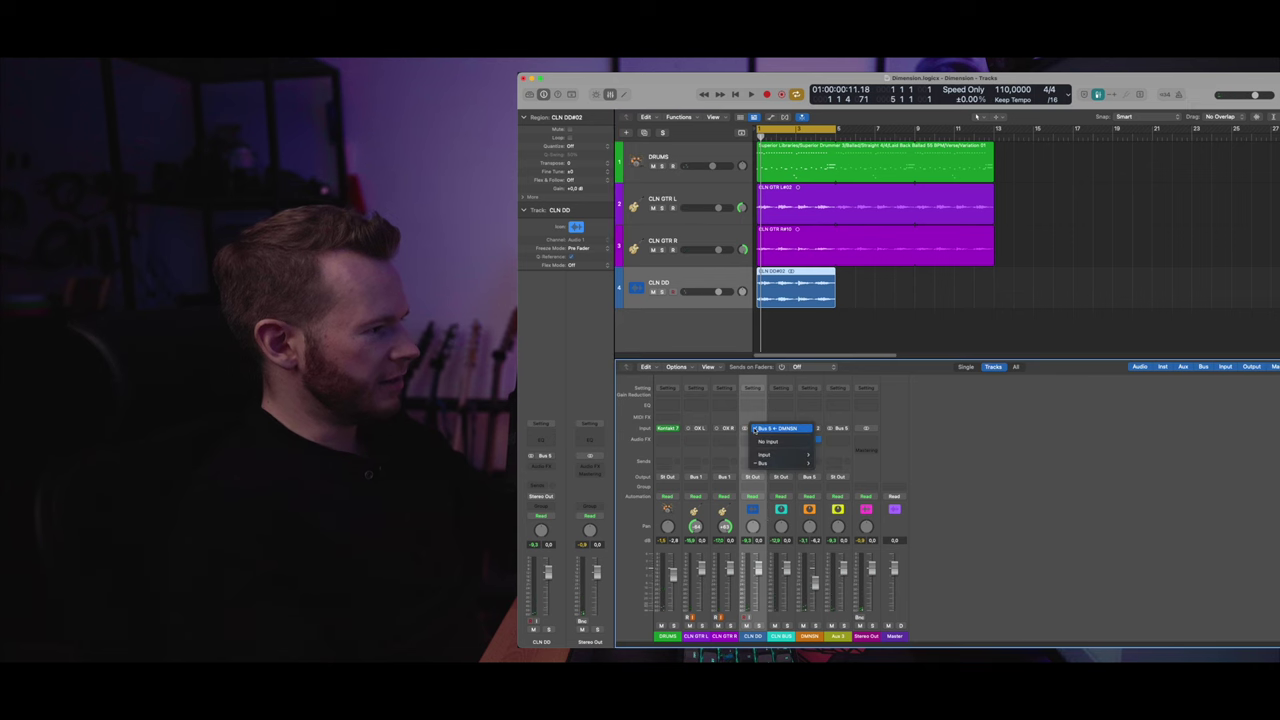
left_click(760, 441)
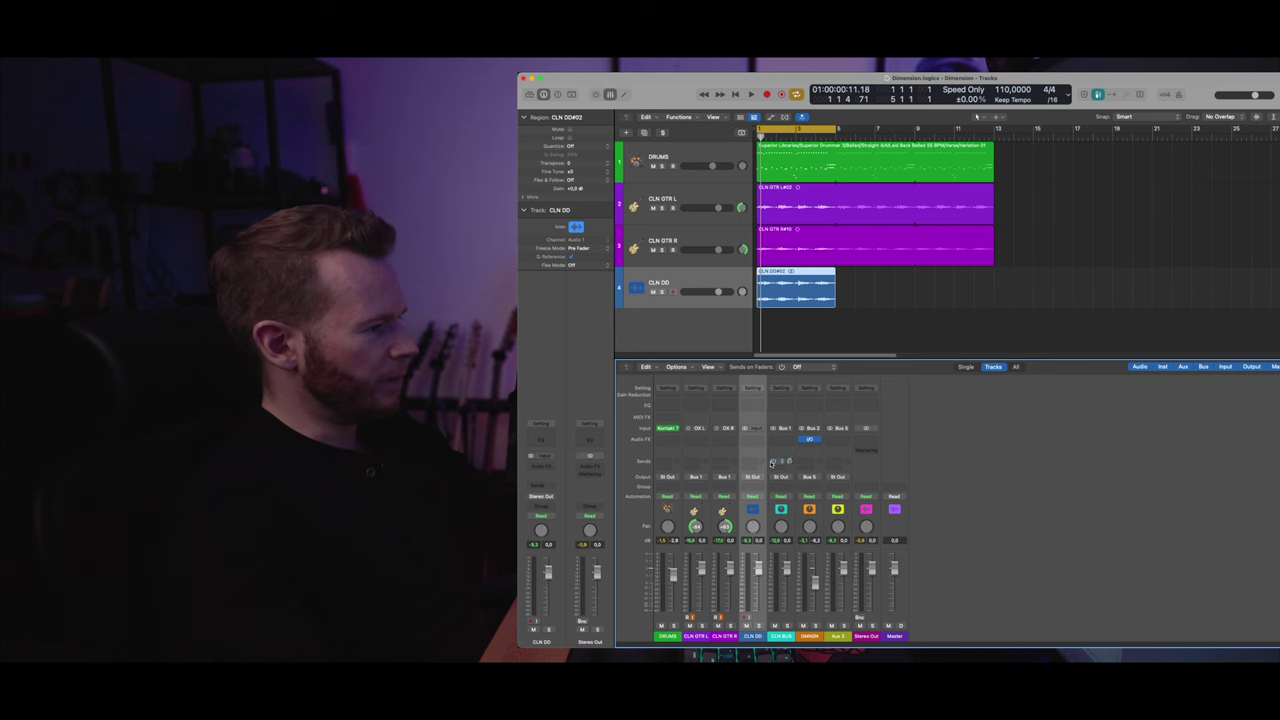
key("space")
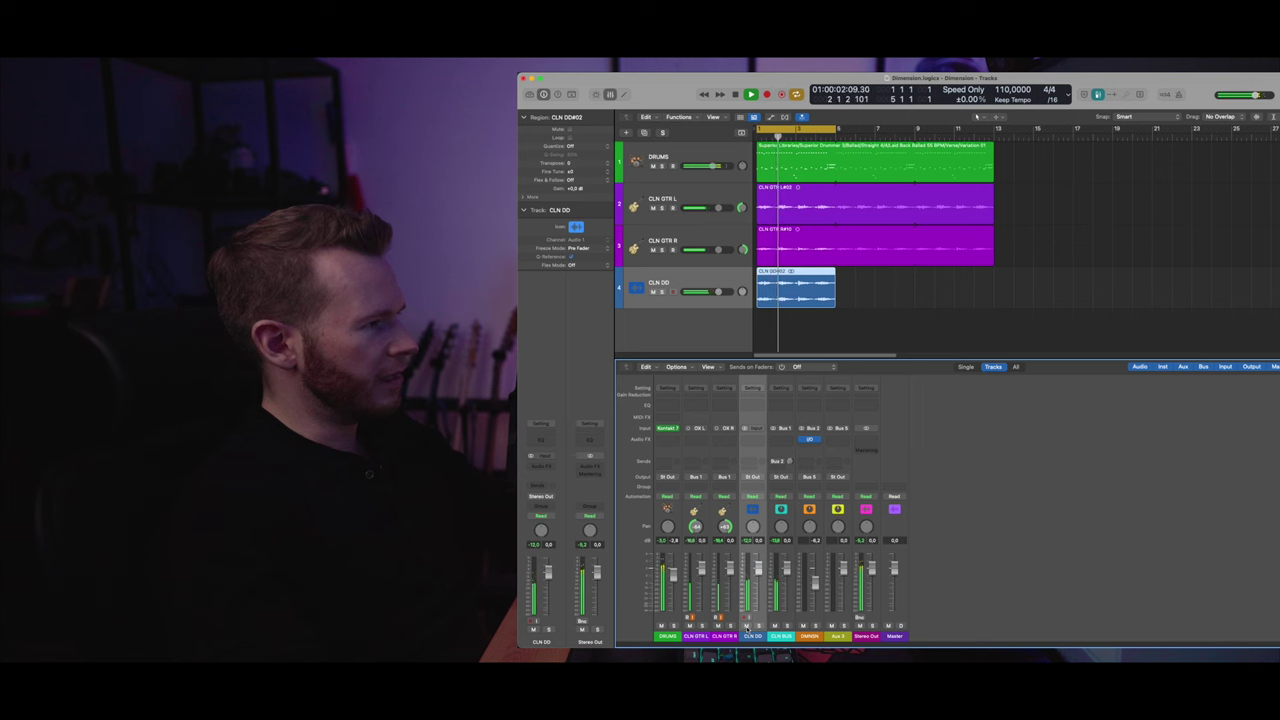
- Solo and unsolo CLN DD, then play the mix with its fader lowered to about -13.8 dB
left_click(759, 626)
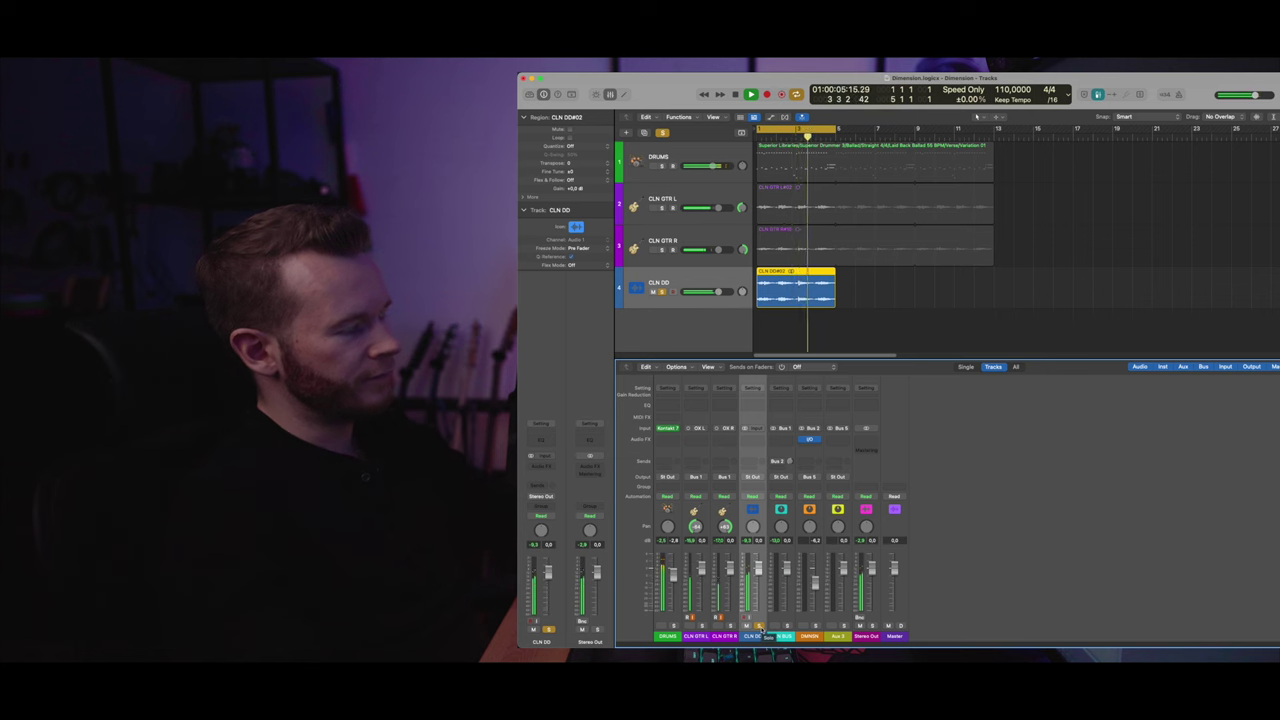
left_click(759, 626)
key("space")
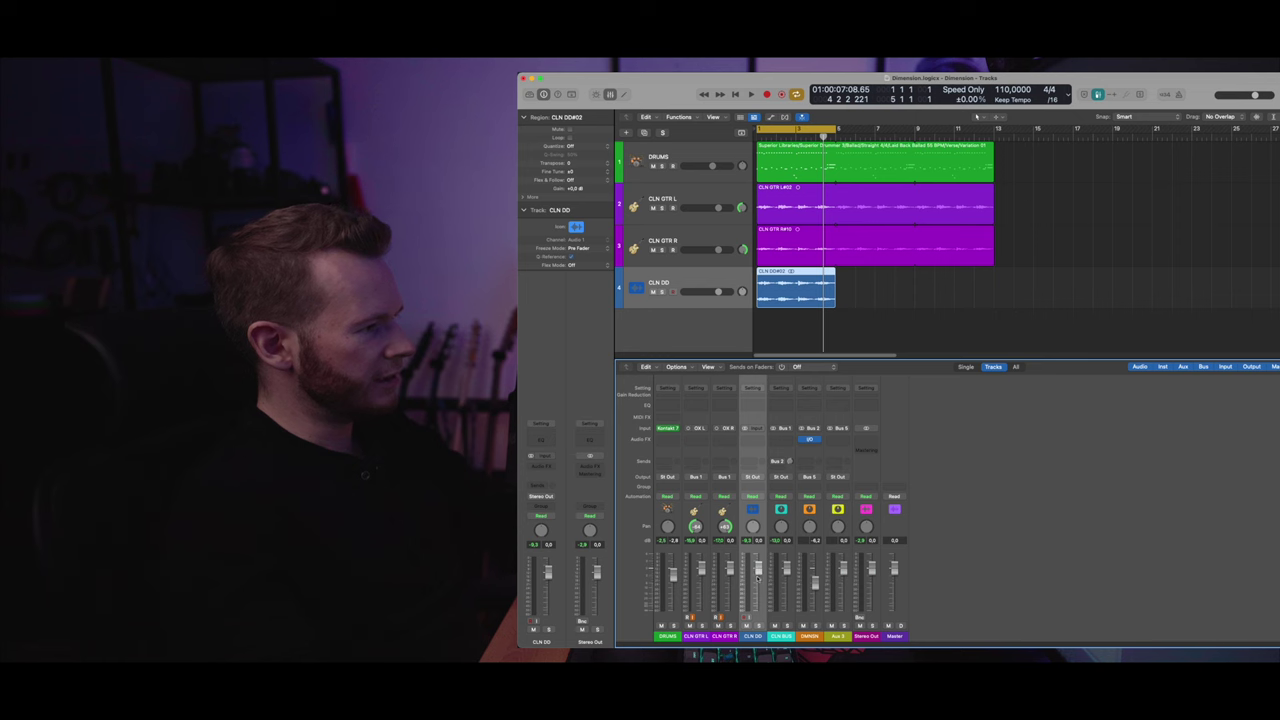
key("space")
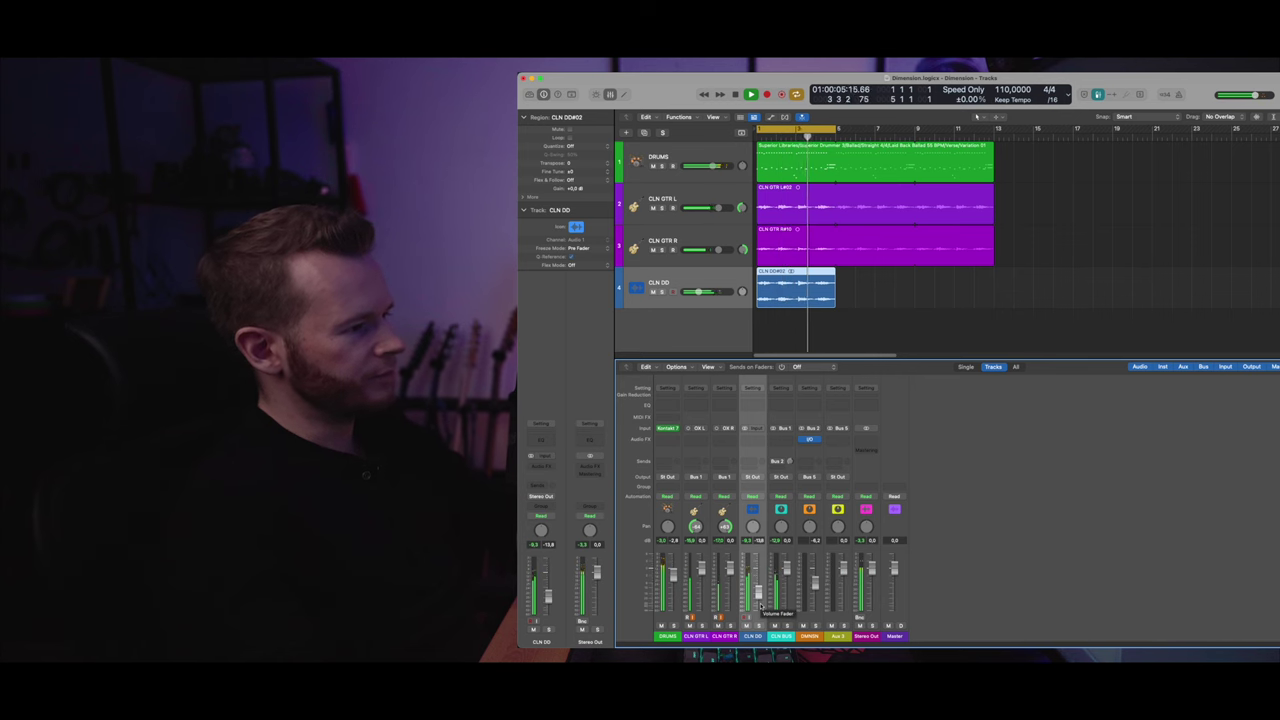
key("space")
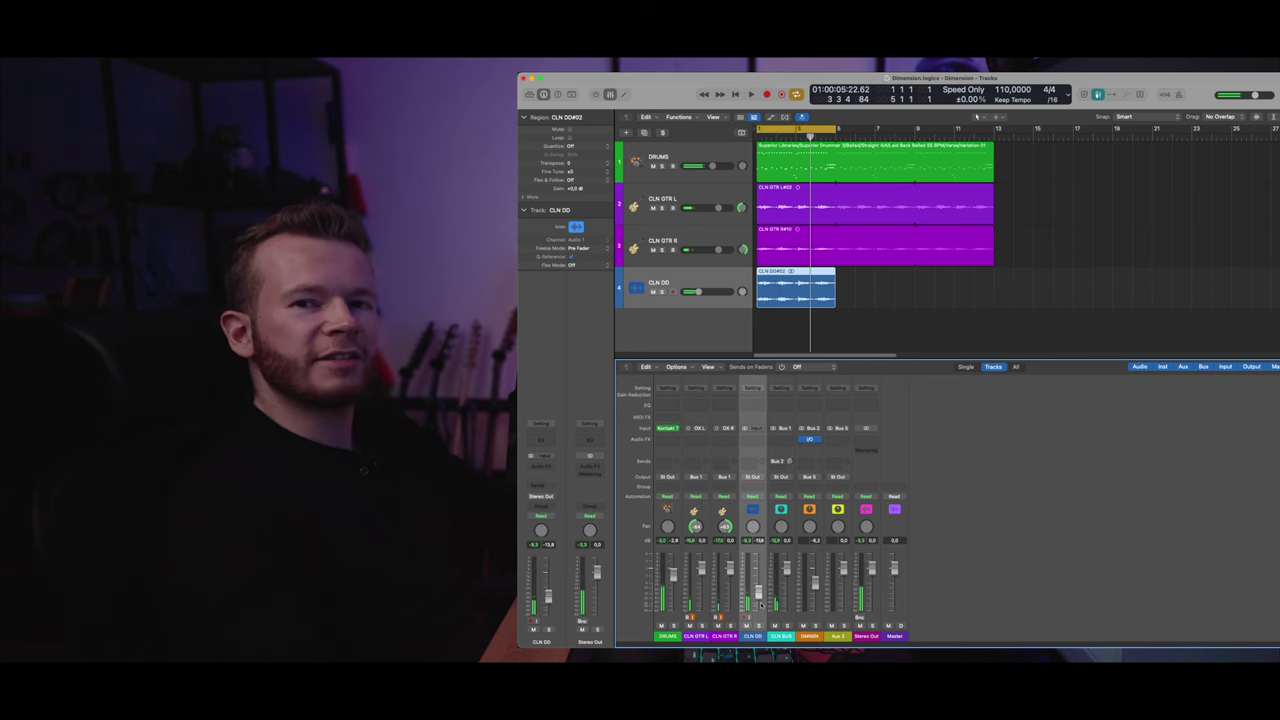